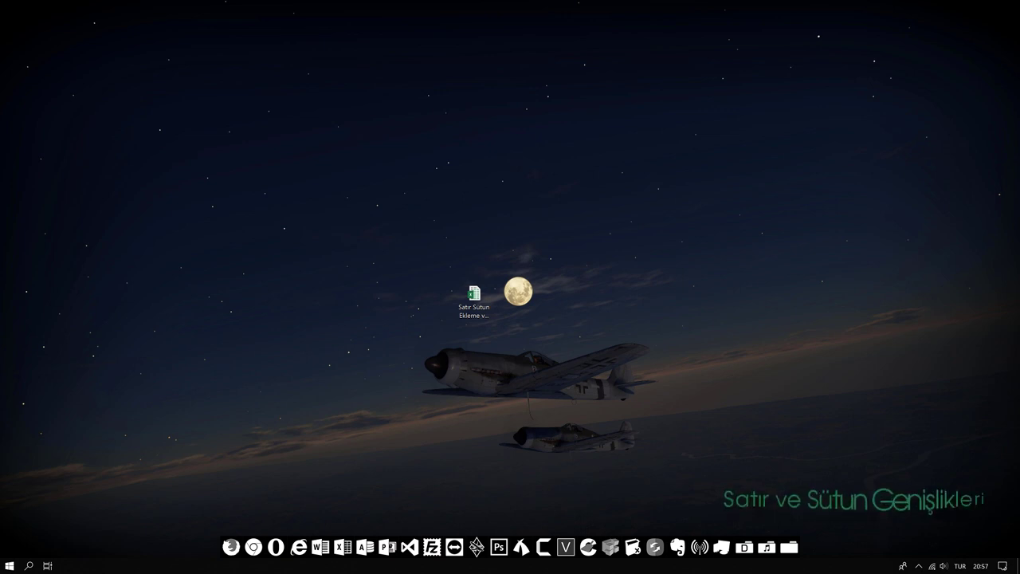
# Open 'Satır Sütun Ekleme ve Gizleme 01.xlsx' from the desktop in Excel
pyautogui.doubleClick(472, 296)
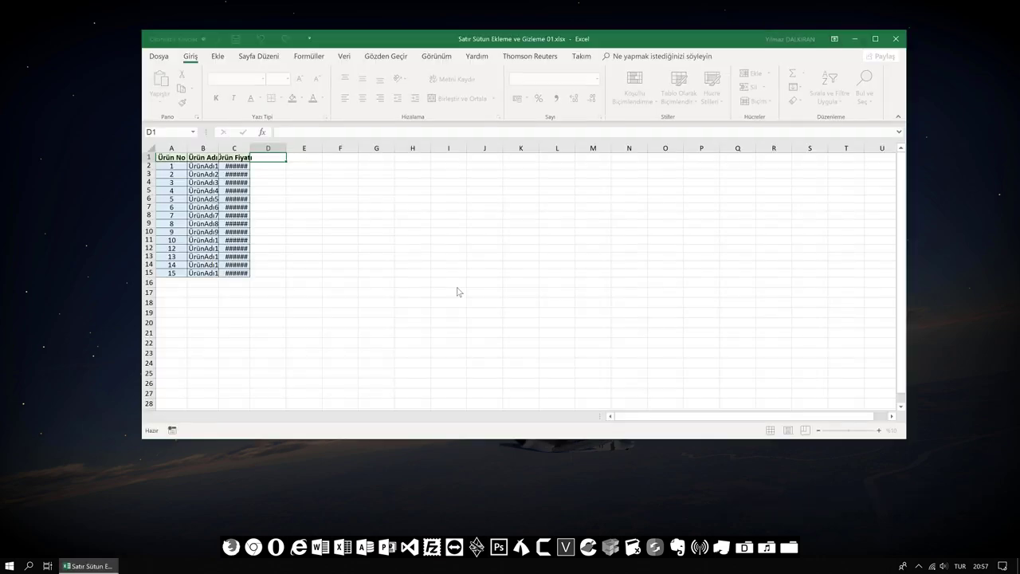
# Maximize the window and widen column C so Ürün Fiyatı prices show instead of ######
pyautogui.doubleClick(602, 44)
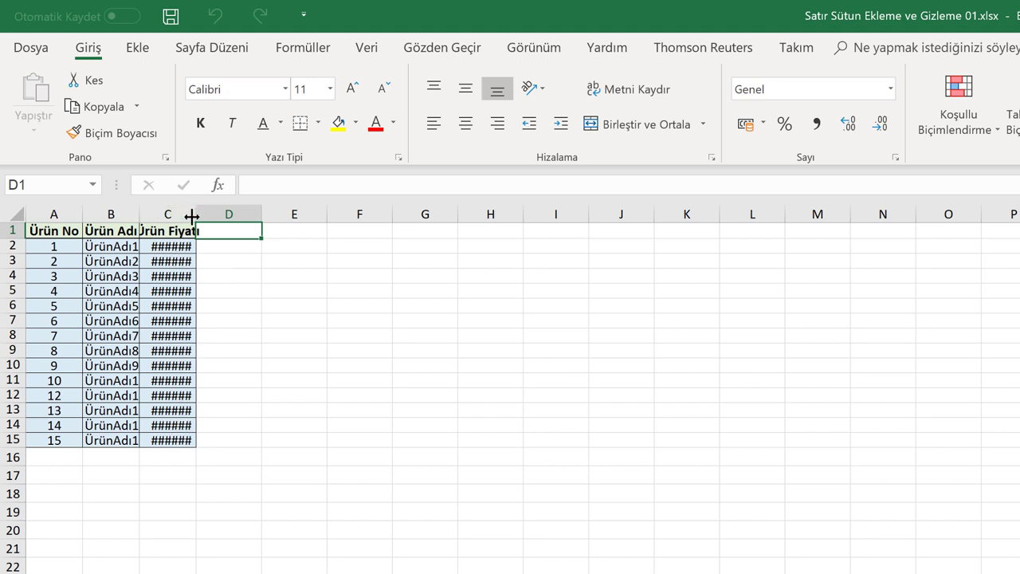
pyautogui.click(243, 296)
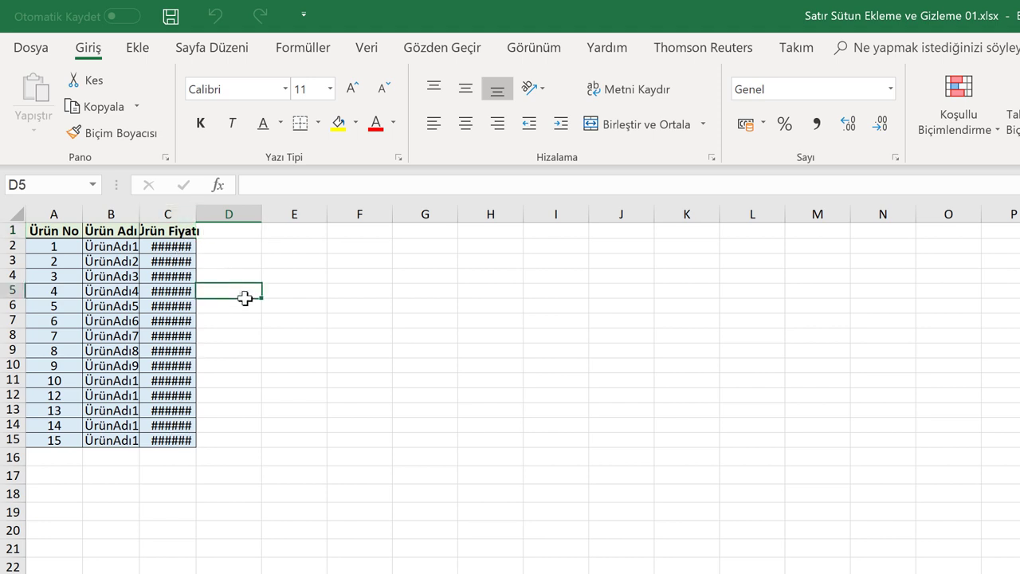
pyautogui.click(169, 212)
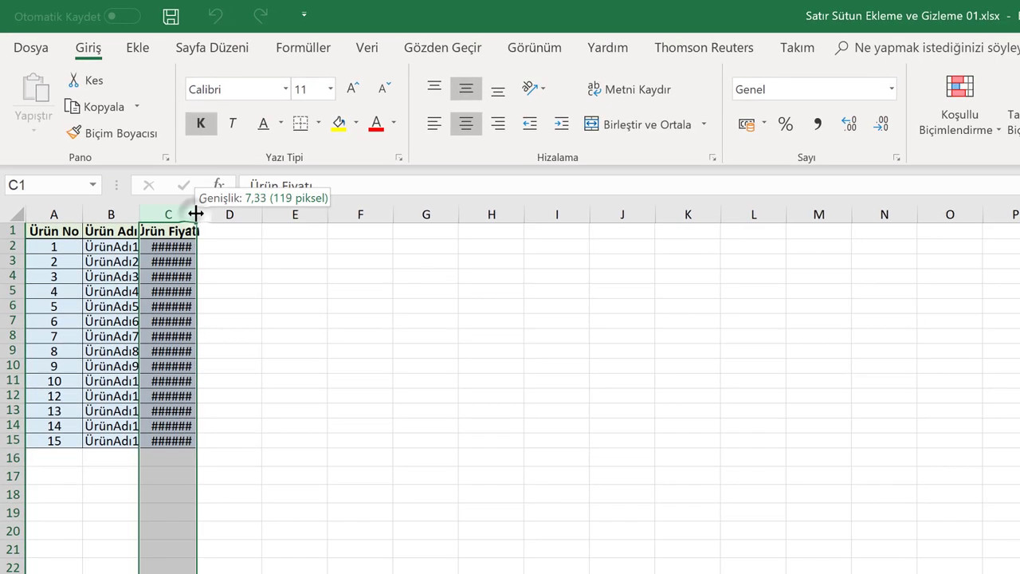
pyautogui.moveTo(194, 214); pyautogui.dragTo(225, 214)
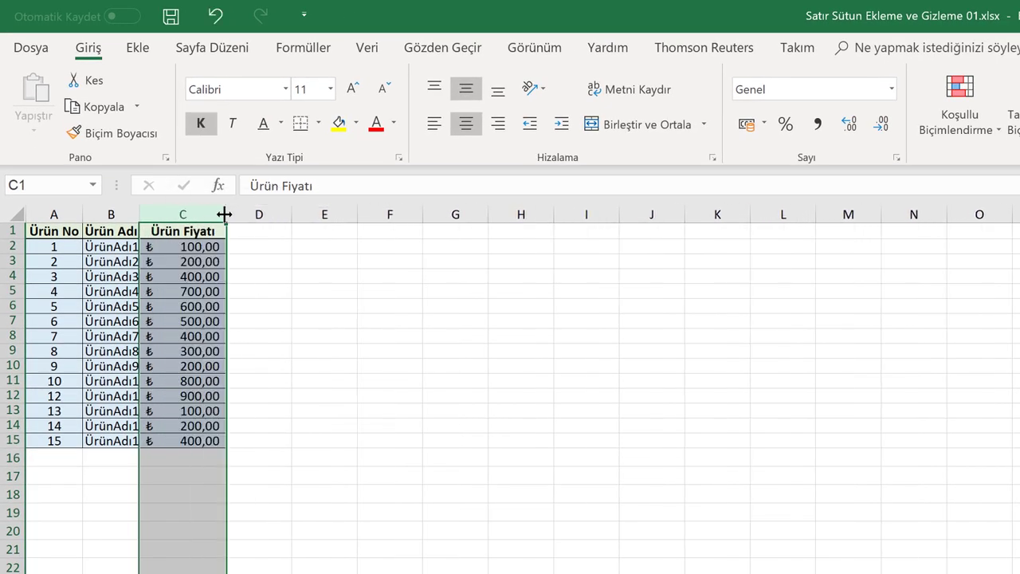
pyautogui.click(288, 302)
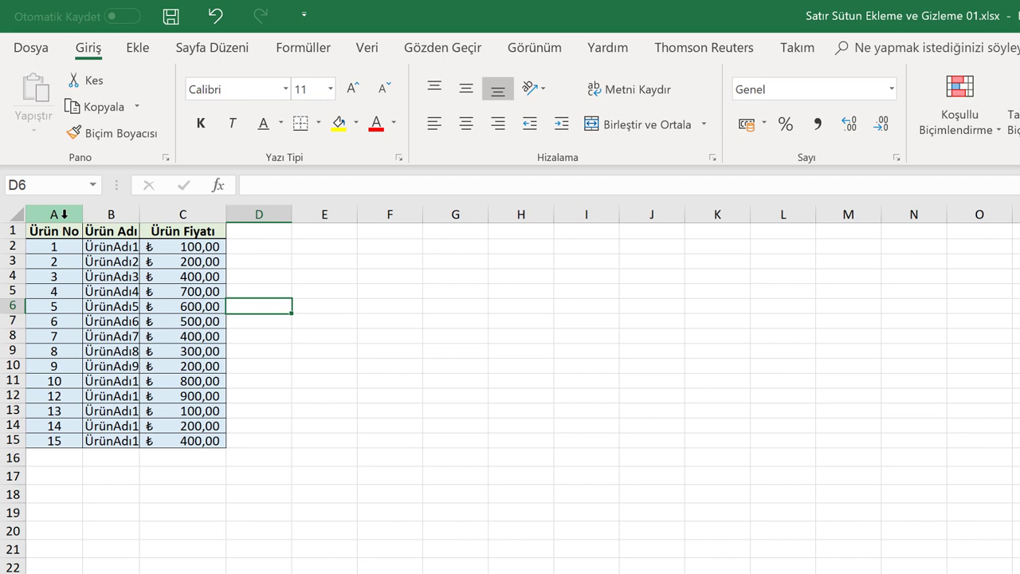
# AutoFit columns A through C to their contents
pyautogui.moveTo(64, 213); pyautogui.dragTo(163, 214)
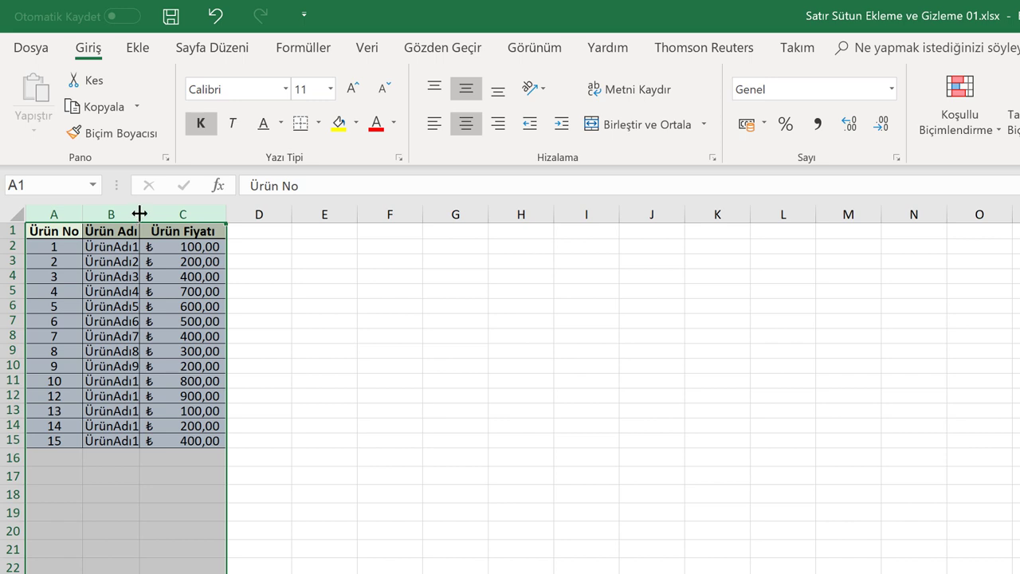
pyautogui.doubleClick(139, 213)
pyautogui.click(268, 285)
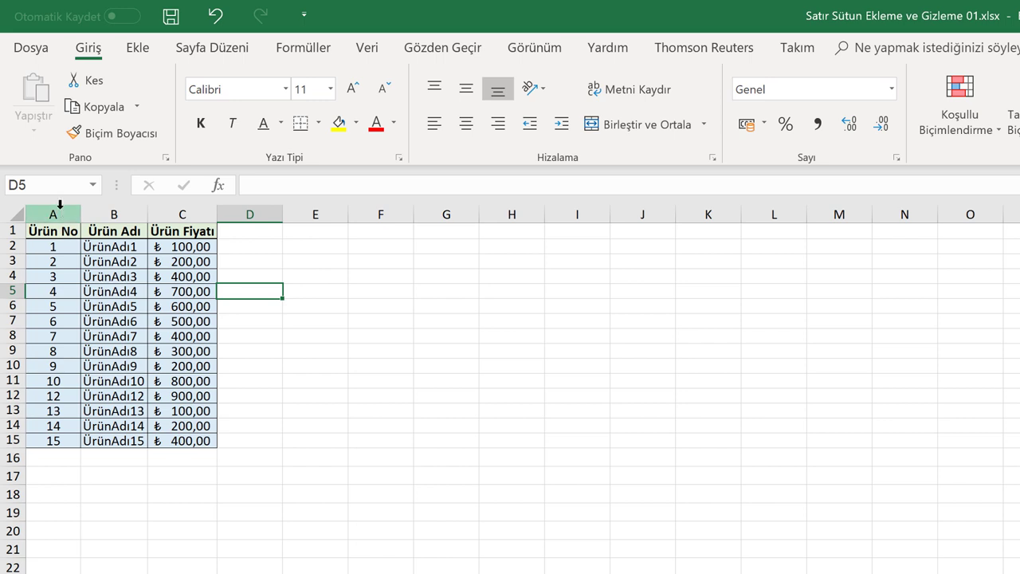
# Squeeze columns A–C very narrow, then AutoFit them again so everything shows in full
pyautogui.moveTo(94, 215)
pyautogui.mouseDown()
pyautogui.moveTo(186, 212)
pyautogui.moveTo(172, 215)
pyautogui.mouseUp()
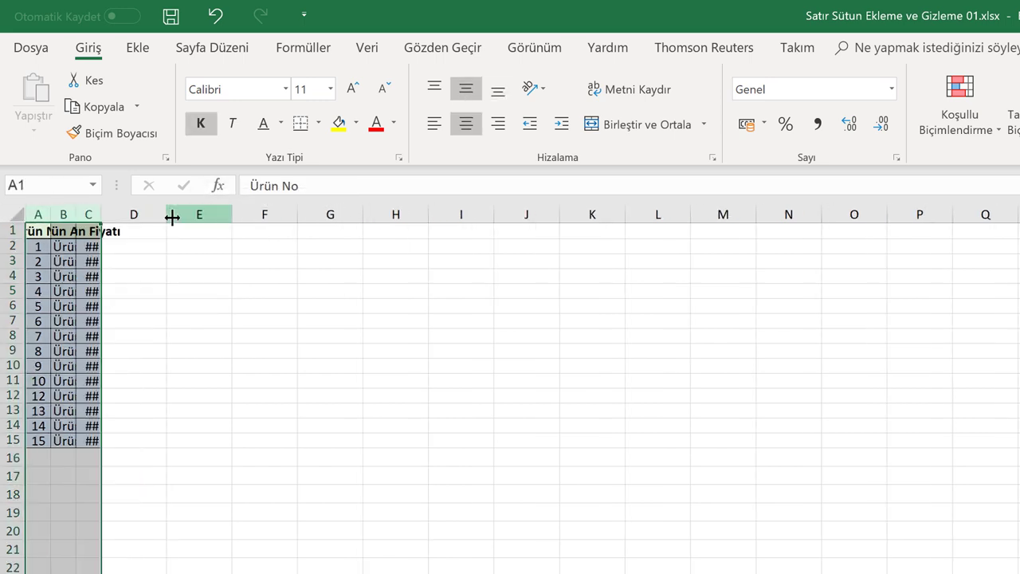
pyautogui.click(142, 261)
pyautogui.moveTo(38, 215); pyautogui.dragTo(90, 215)
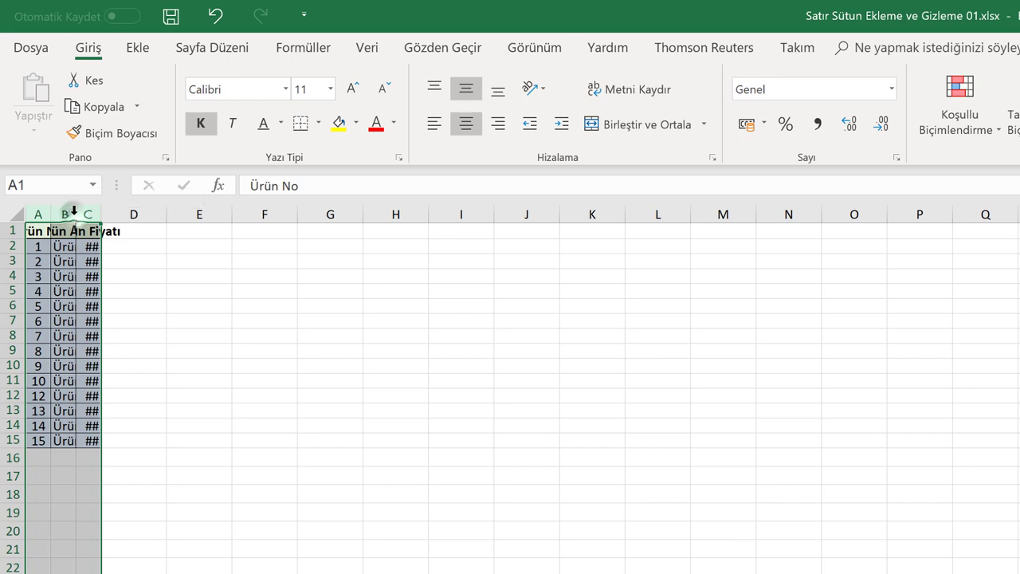
pyautogui.doubleClick(73, 213)
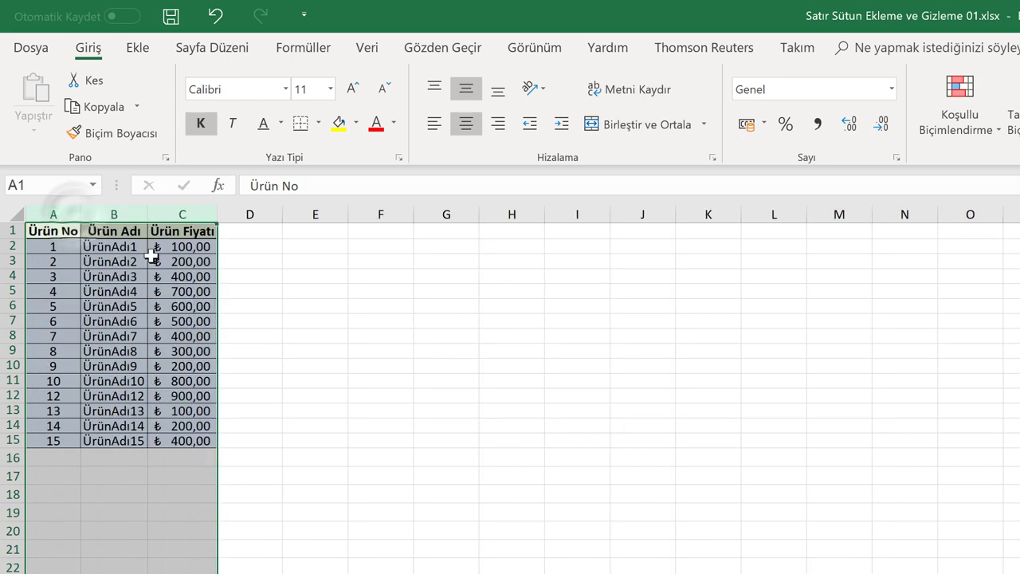
pyautogui.click(268, 267)
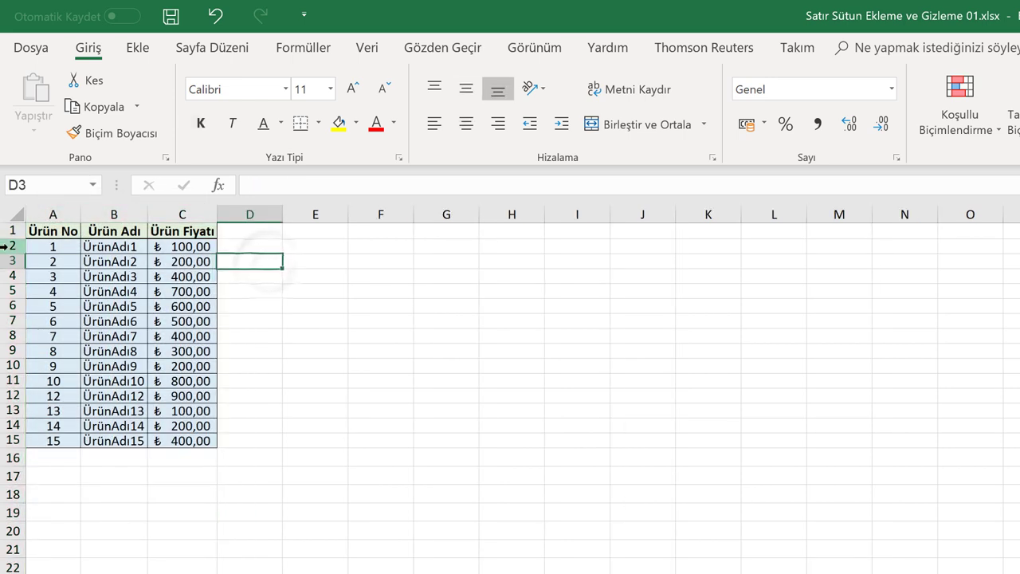
# Drag rows 2–15 together to a uniform height of about 17,70 points
pyautogui.moveTo(11, 246); pyautogui.dragTo(7, 441)
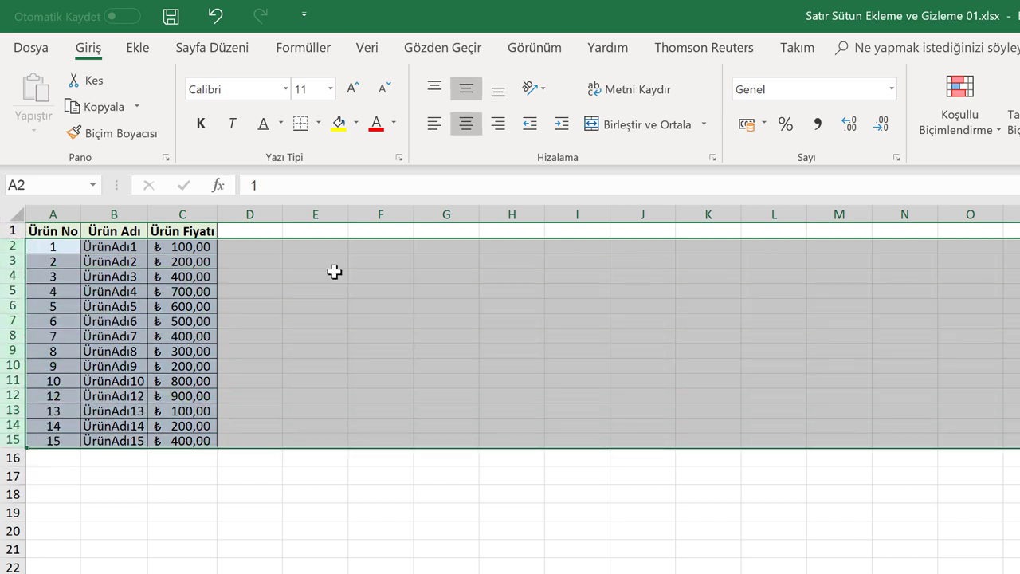
pyautogui.click(326, 269)
pyautogui.moveTo(10, 246); pyautogui.dragTo(3, 443)
pyautogui.moveTo(19, 253); pyautogui.dragTo(16, 251)
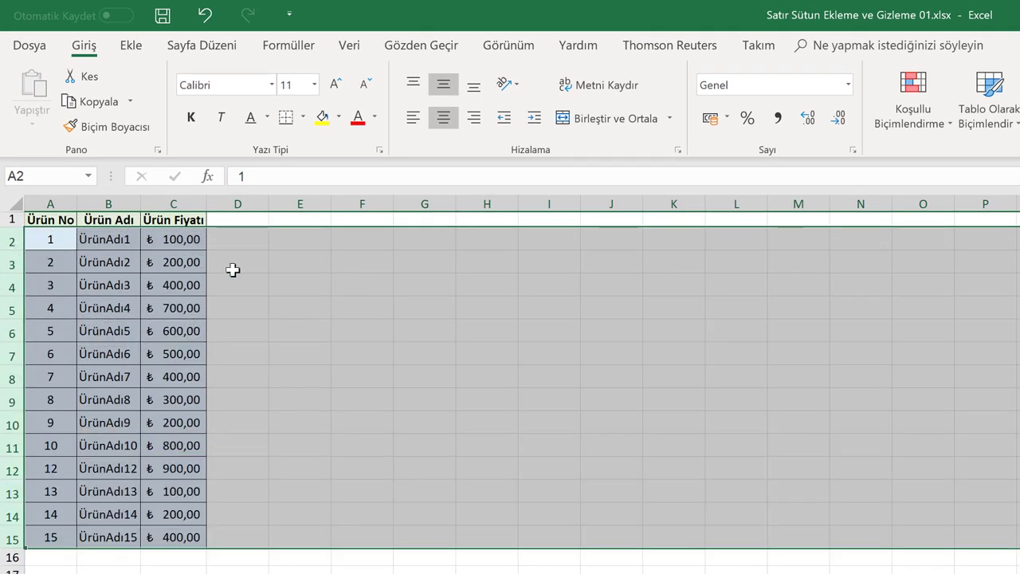
pyautogui.click(303, 259)
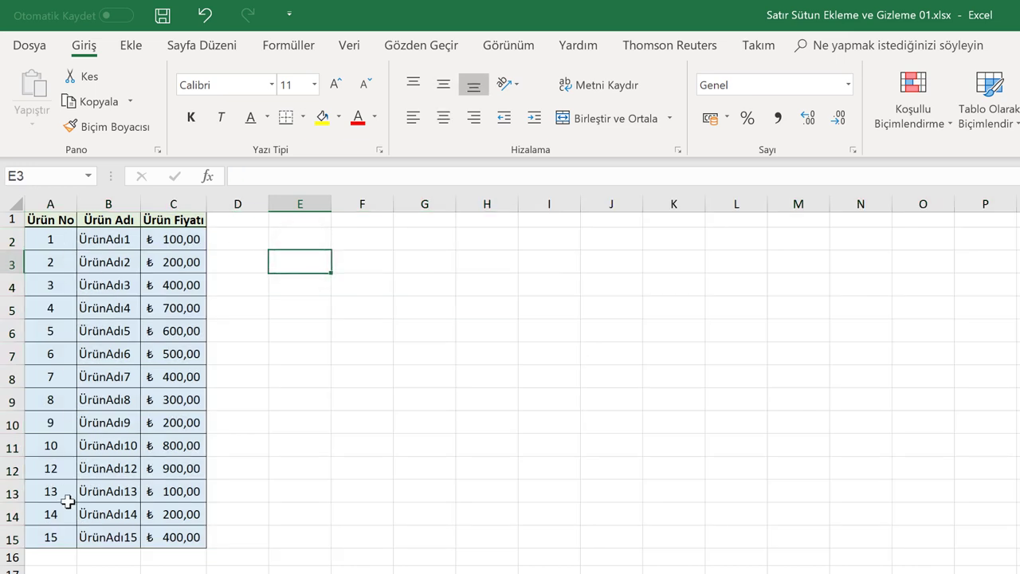
pyautogui.click(12, 222)
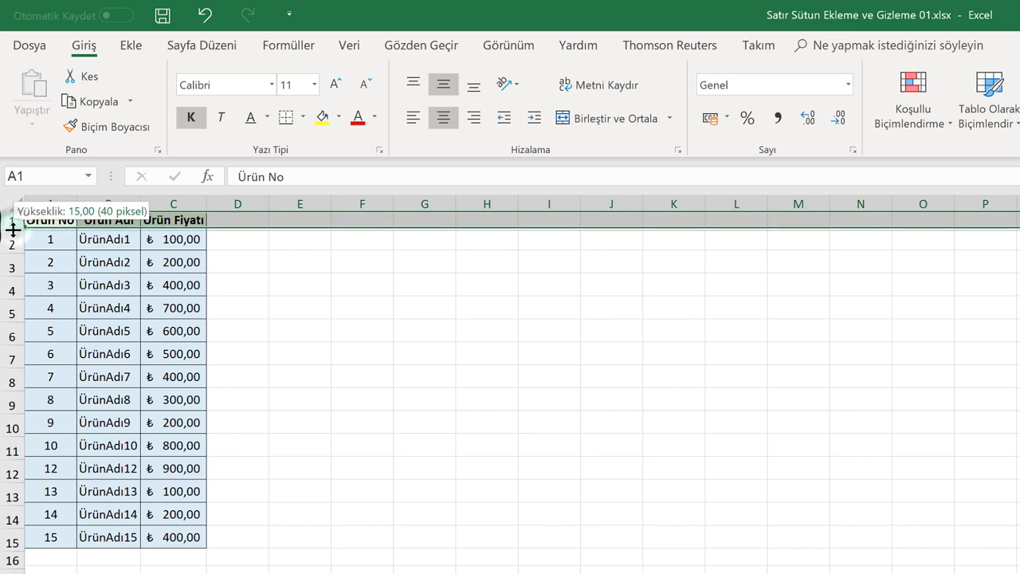
pyautogui.moveTo(12, 227); pyautogui.dragTo(19, 233)
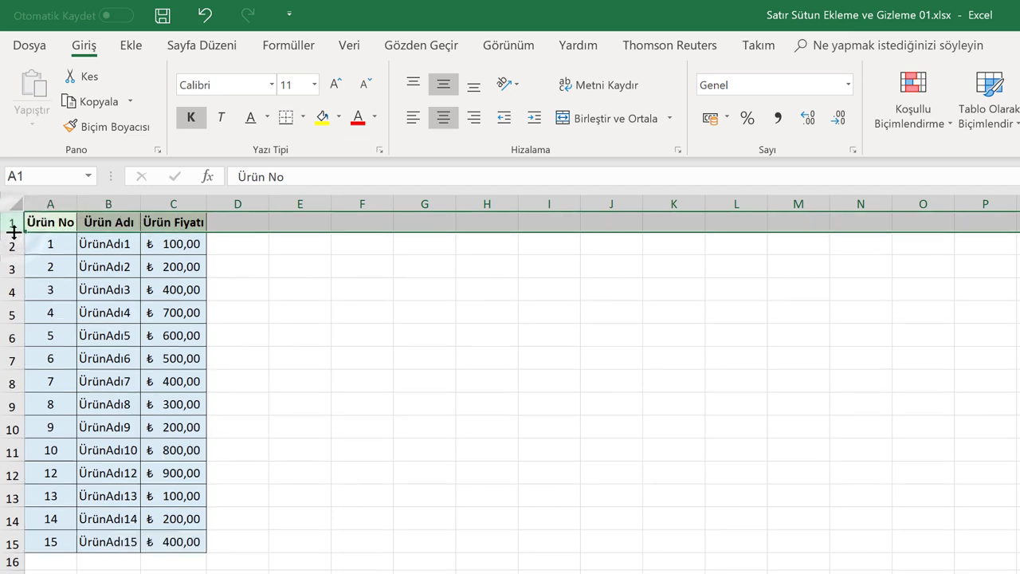
pyautogui.click(119, 204)
pyautogui.moveTo(140, 204); pyautogui.dragTo(257, 204)
pyautogui.click(198, 220)
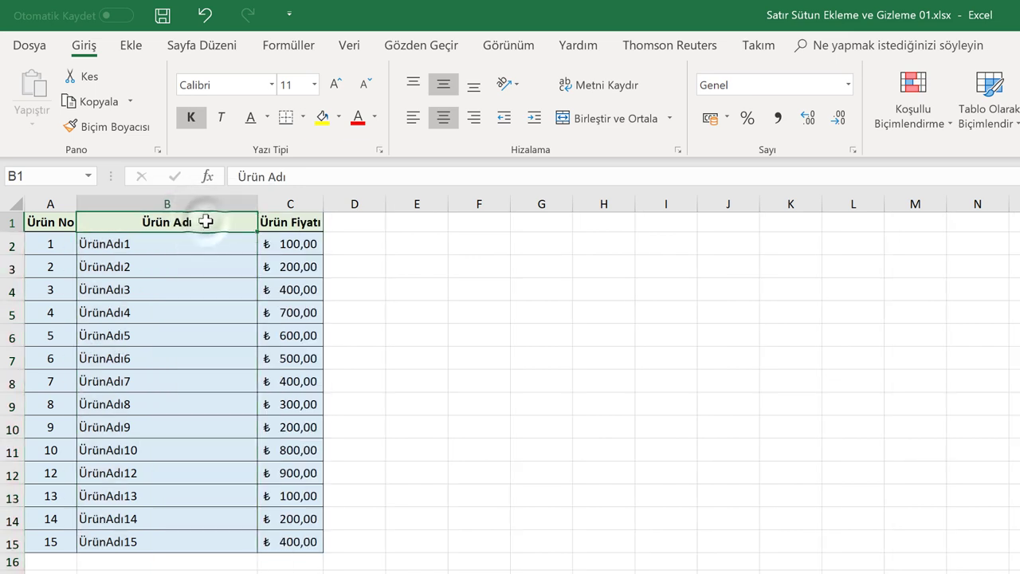
# Add a line break after 'Ürün Adı' in B1 and put 'Özellikleri' on the second line
pyautogui.doubleClick(213, 223)
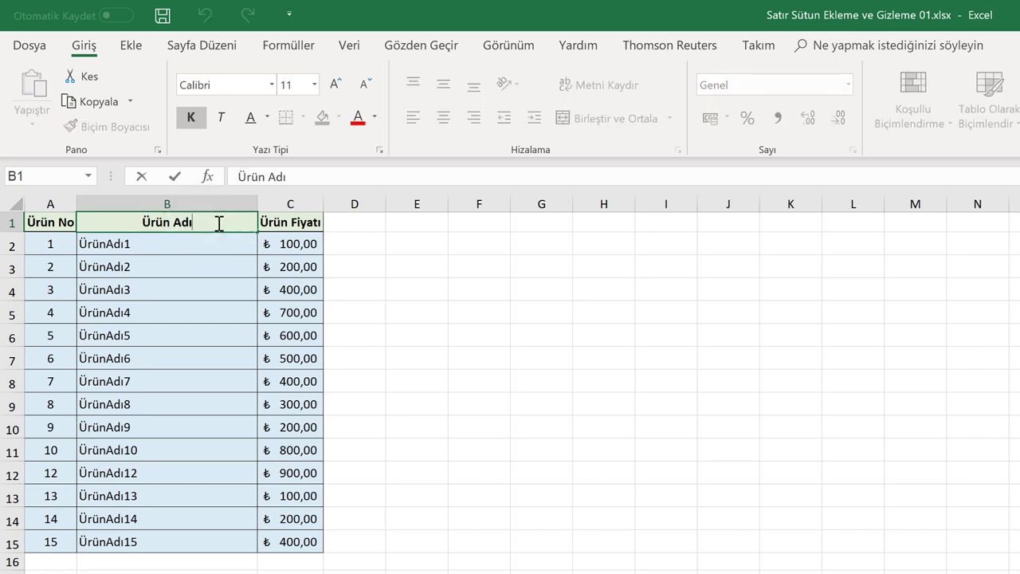
pyautogui.hotkey('alt', 'Return')
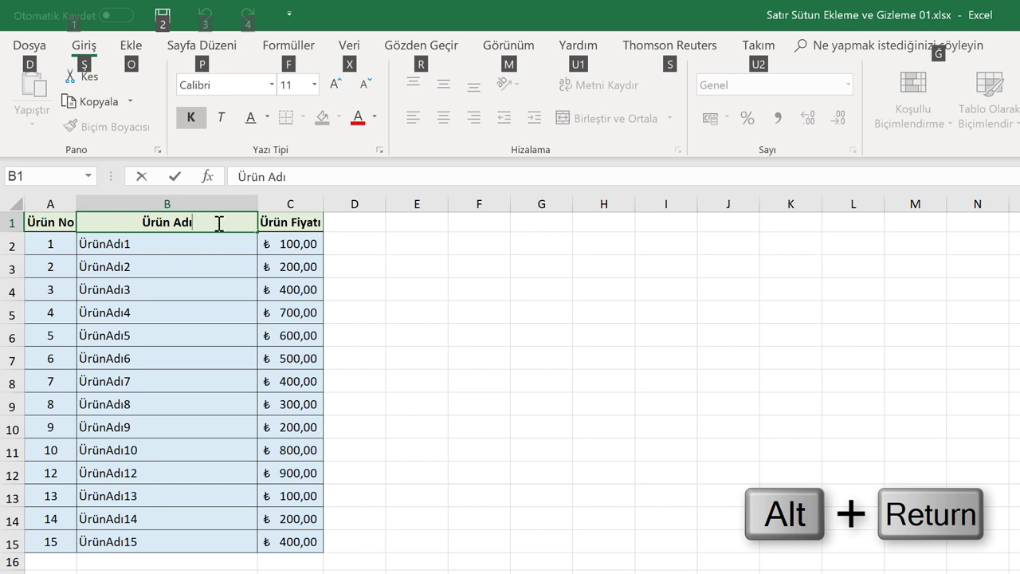
pyautogui.hotkey('alt', 'Return')
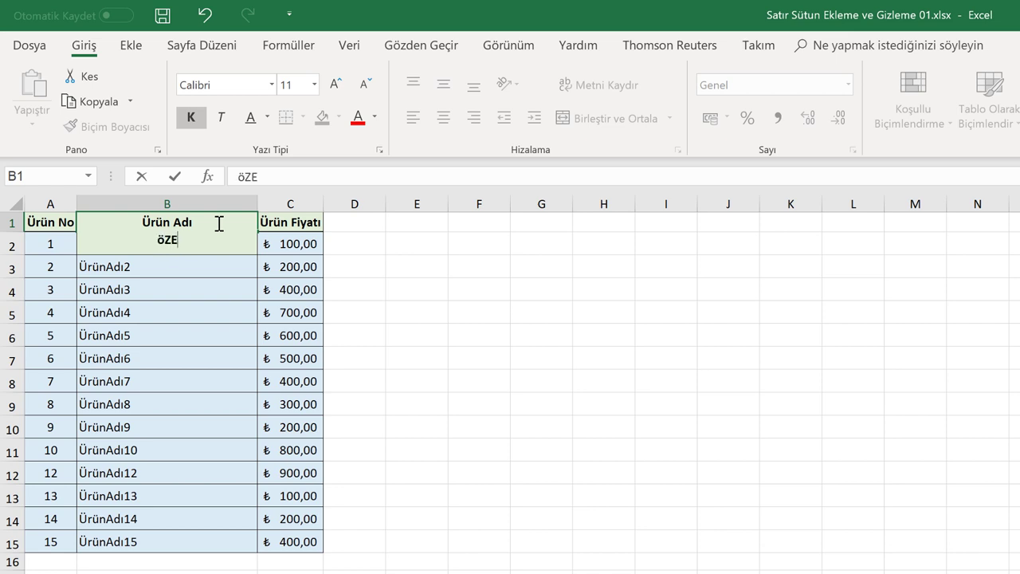
pyautogui.write('Özellikle')
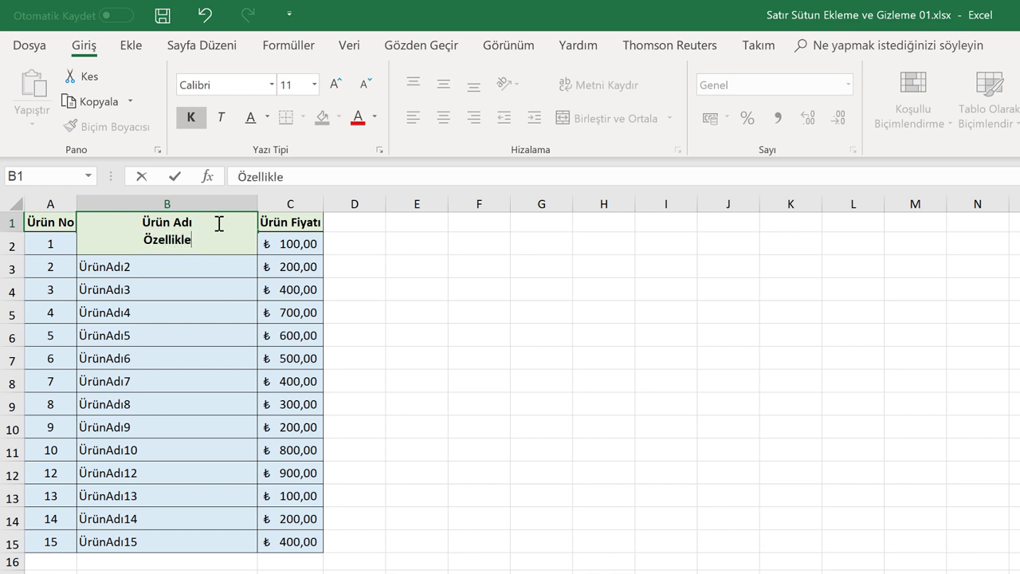
pyautogui.write('ri')
pyautogui.press('Return')
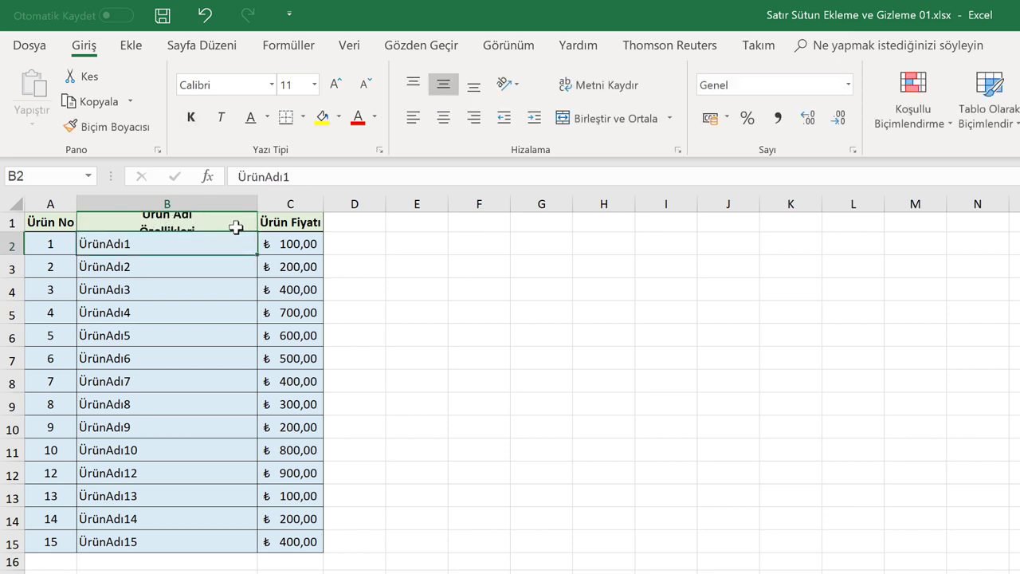
# Raise row 1 to 28,50 points so both header lines display
pyautogui.click(147, 226)
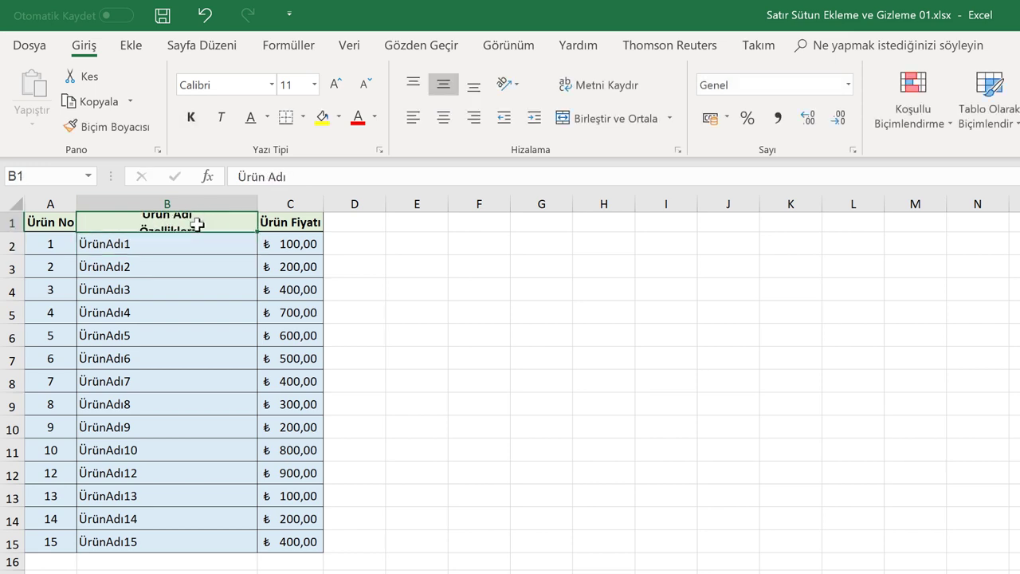
pyautogui.click(13, 228)
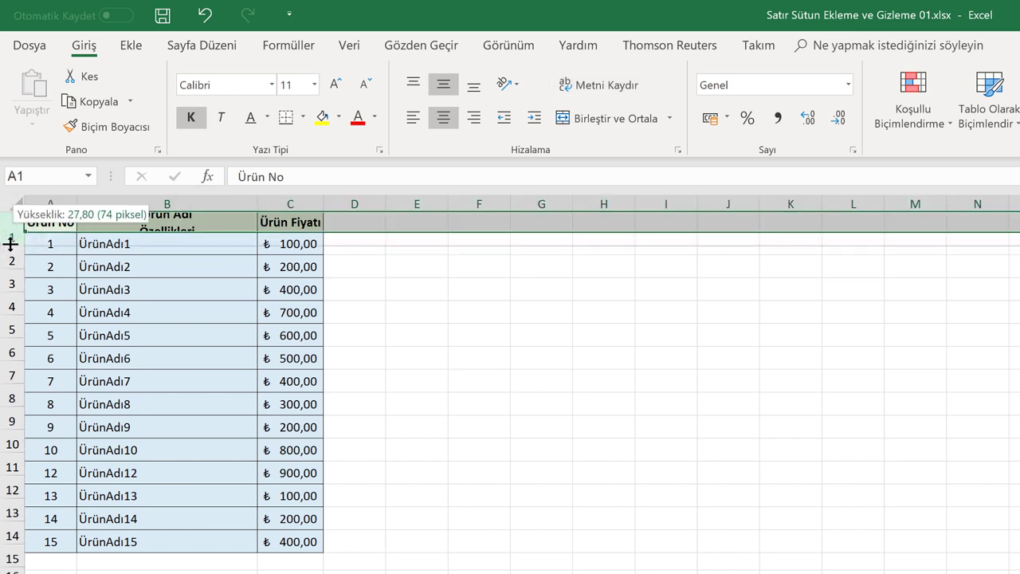
pyautogui.moveTo(13, 229); pyautogui.dragTo(11, 246)
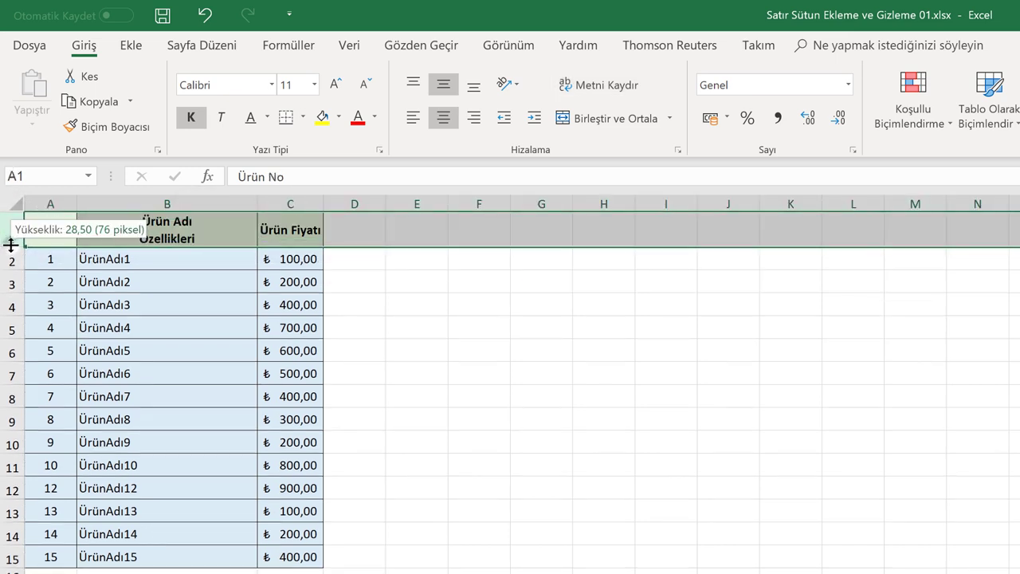
pyautogui.click(376, 259)
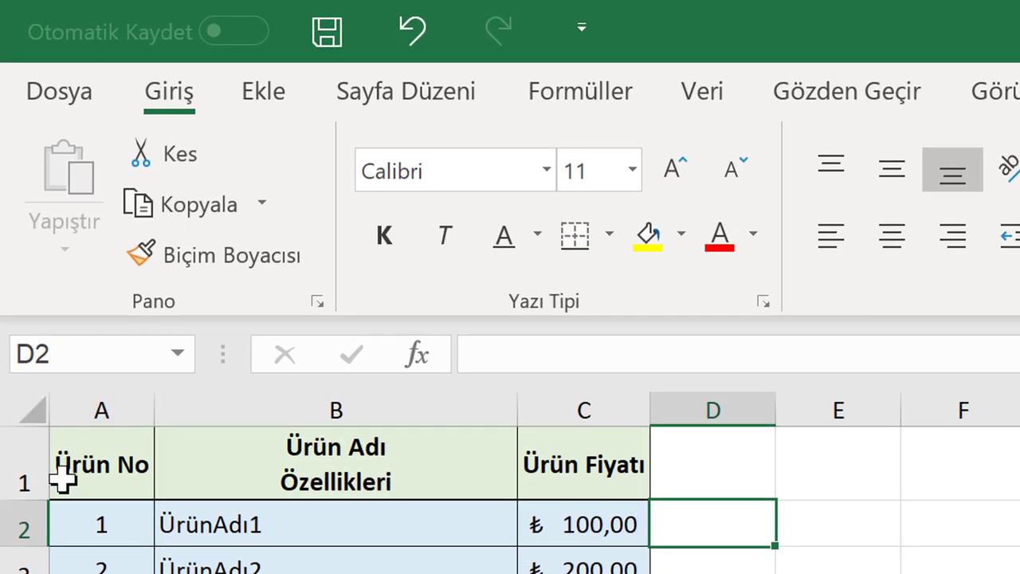
# Select the whole sheet and AutoFit all column widths and row heights from the Format menu
pyautogui.click(32, 410)
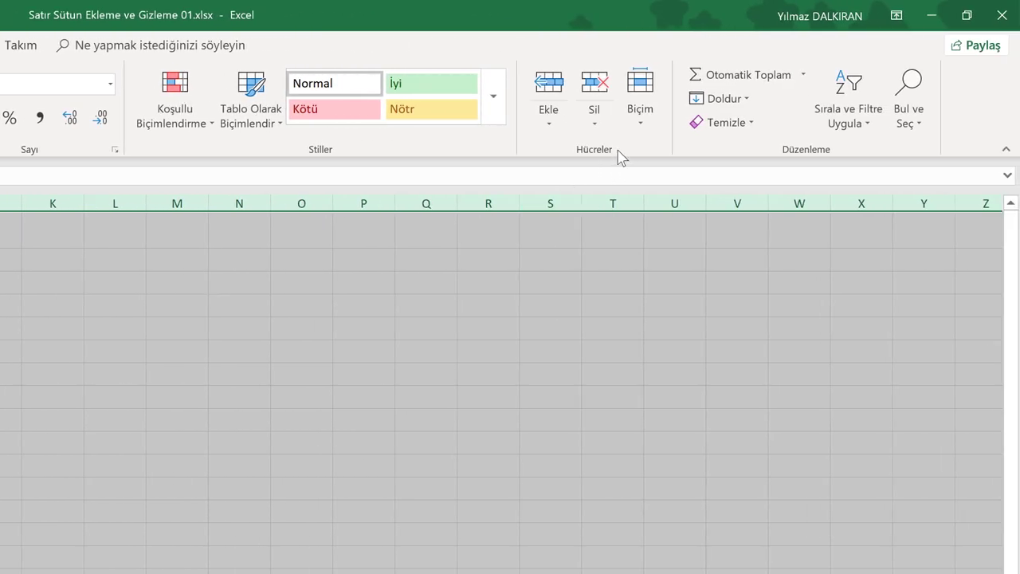
pyautogui.click(647, 114)
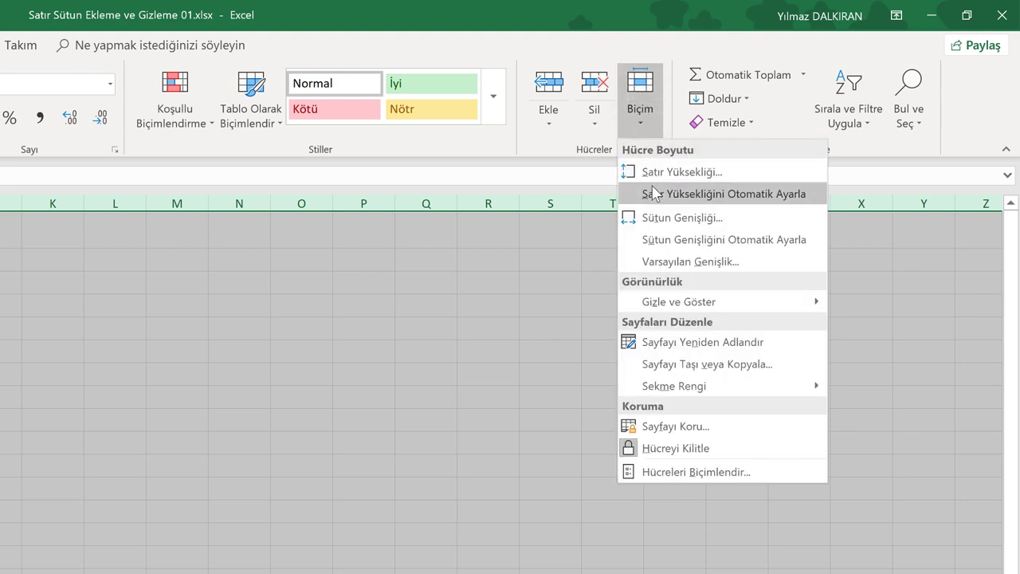
pyautogui.click(680, 239)
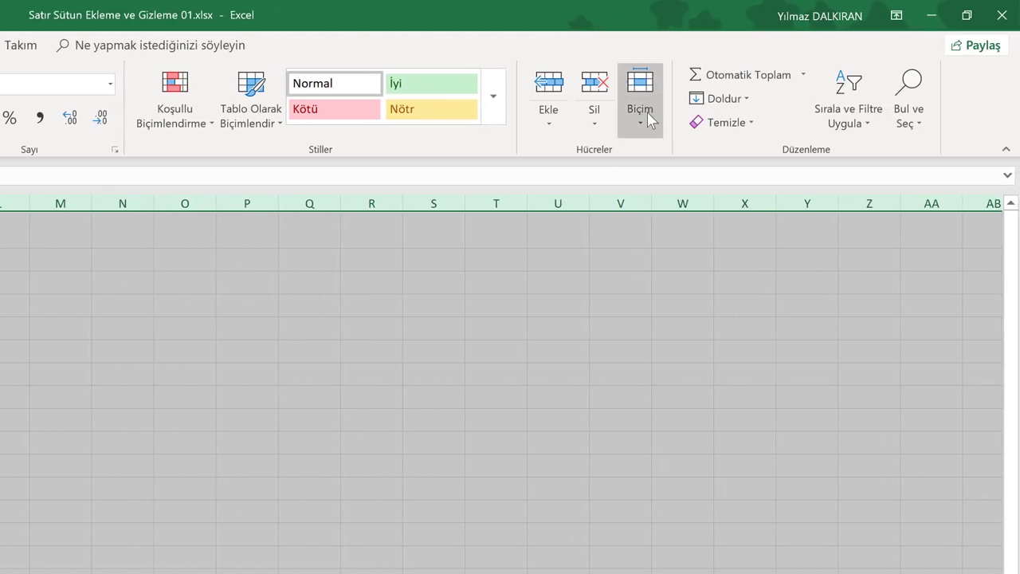
pyautogui.click(650, 119)
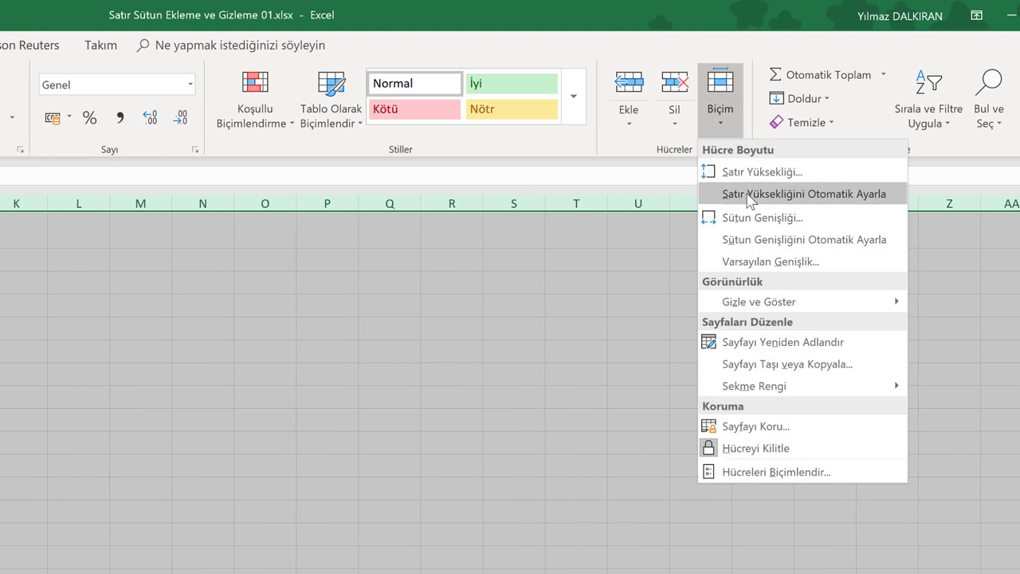
pyautogui.click(668, 195)
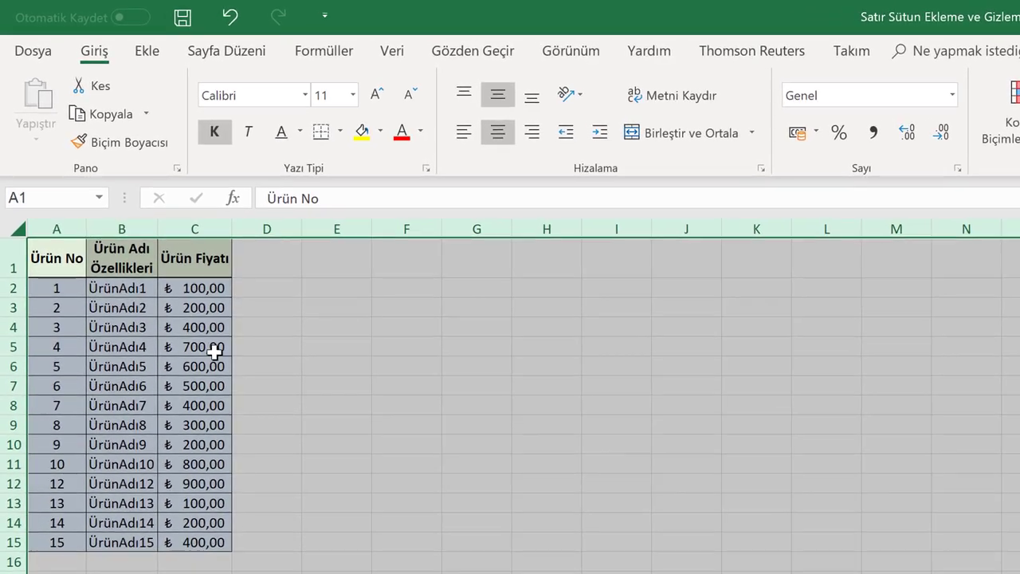
pyautogui.click(305, 314)
pyautogui.click(305, 234)
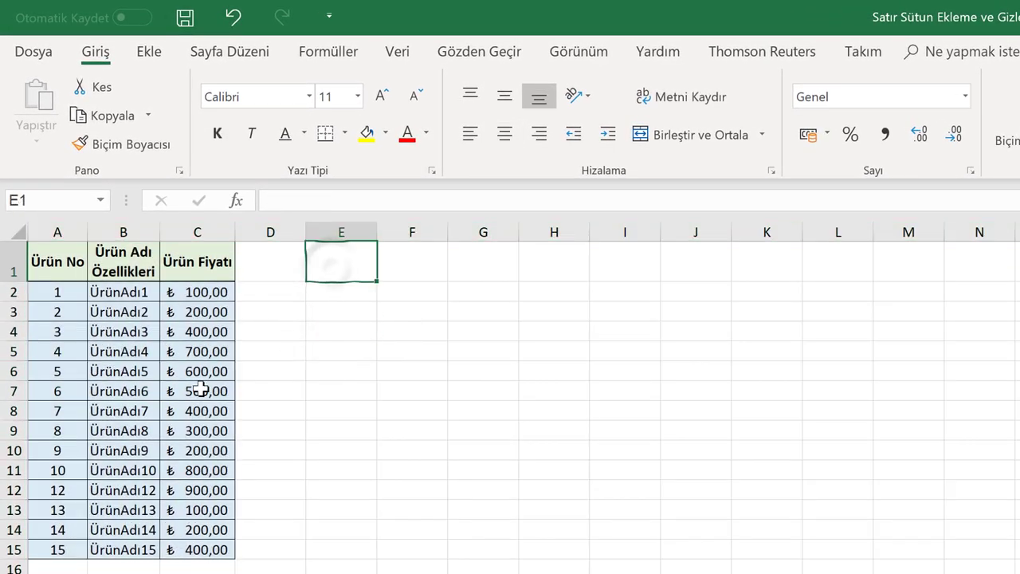
pyautogui.click(289, 330)
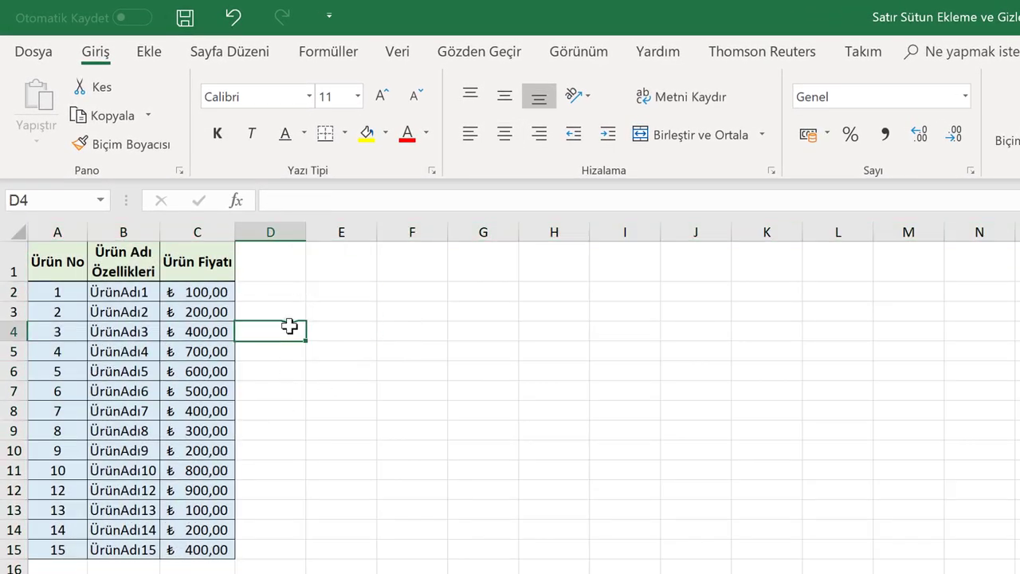
pyautogui.click(330, 309)
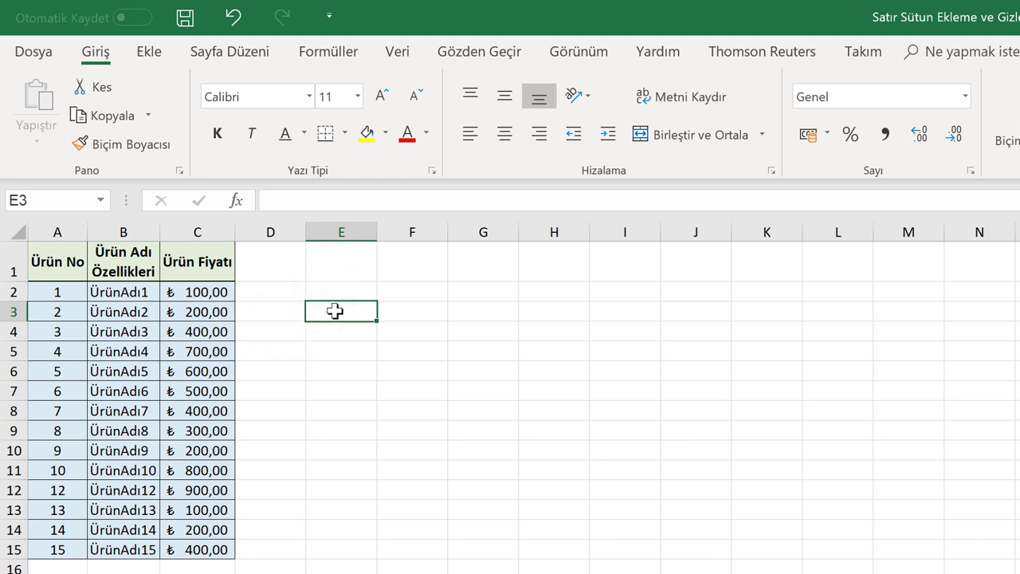